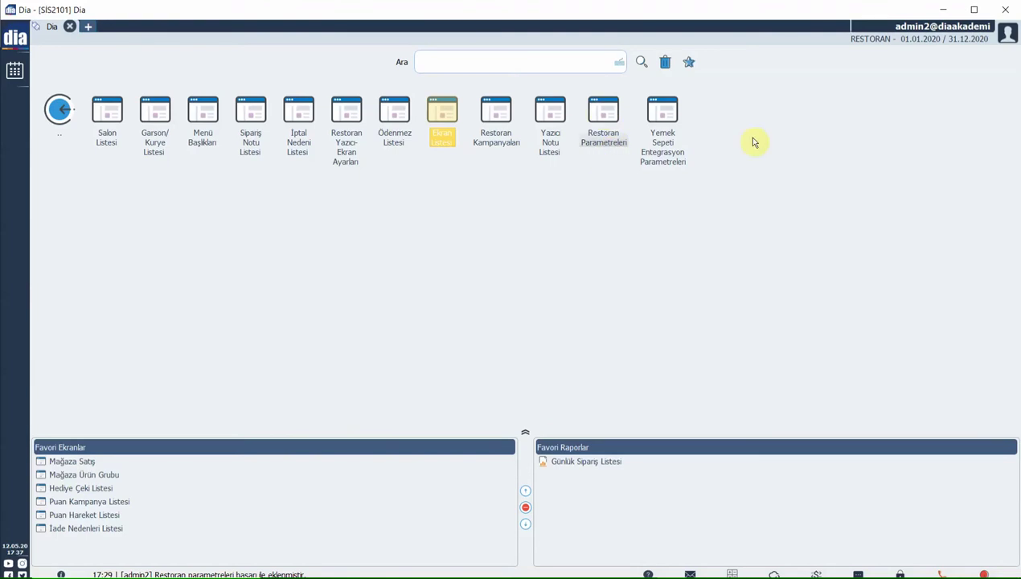
# Step: In Restoran Parametreleri, set Peşin İşlem Carisi to the PEŞİN MÜŞTERİ account and Öntanımlı Kasa to RESTORAN KASA (MERKEZ03)
pyautogui.click(603, 114)
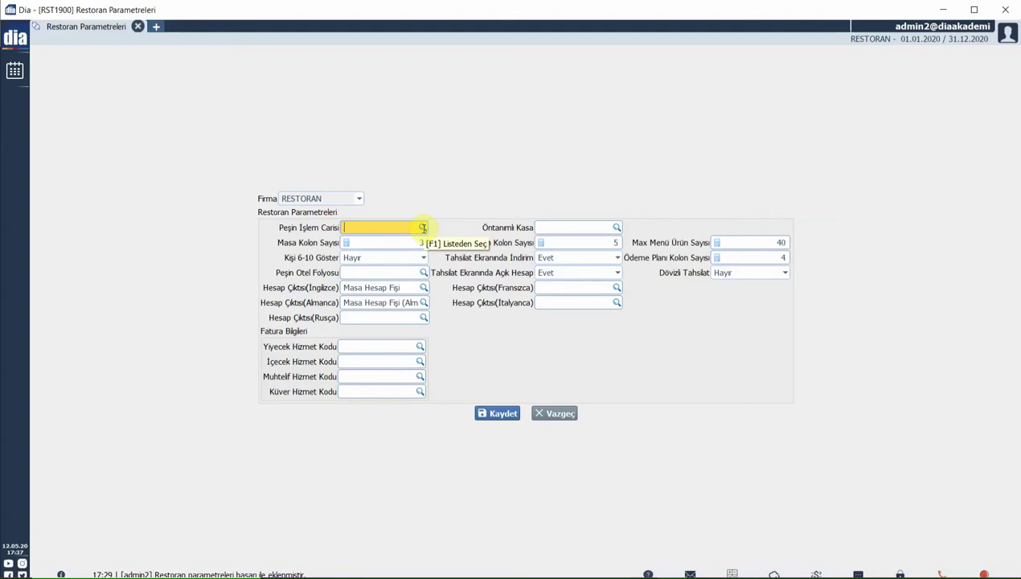
pyautogui.click(423, 229)
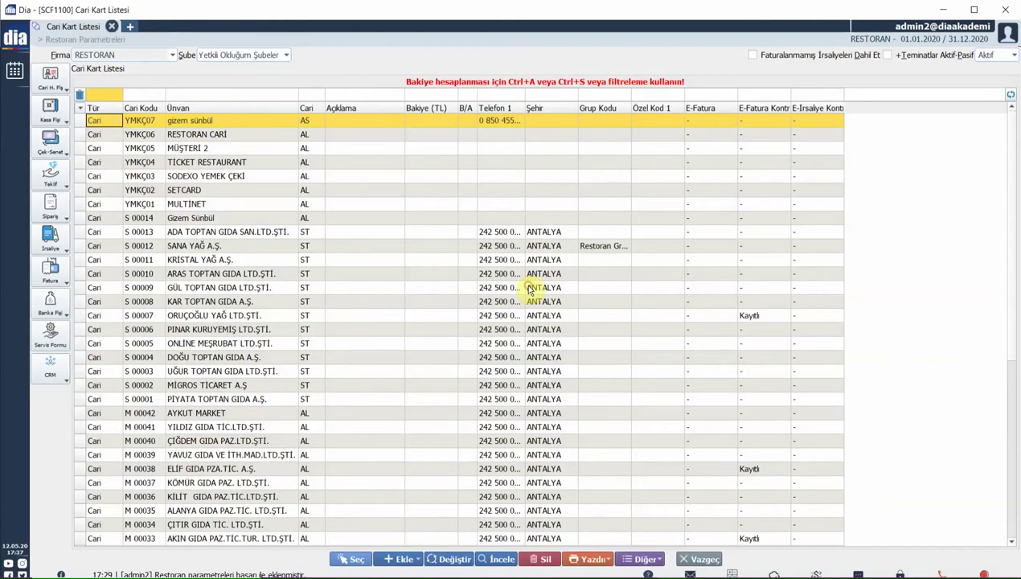
pyautogui.click(213, 96)
pyautogui.write('peşin')
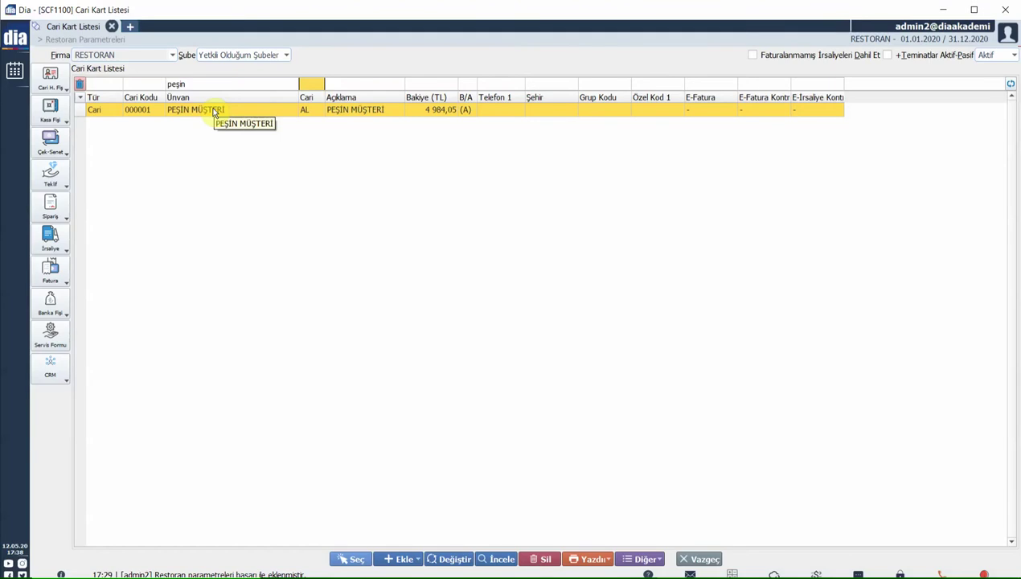
pyautogui.doubleClick(214, 111)
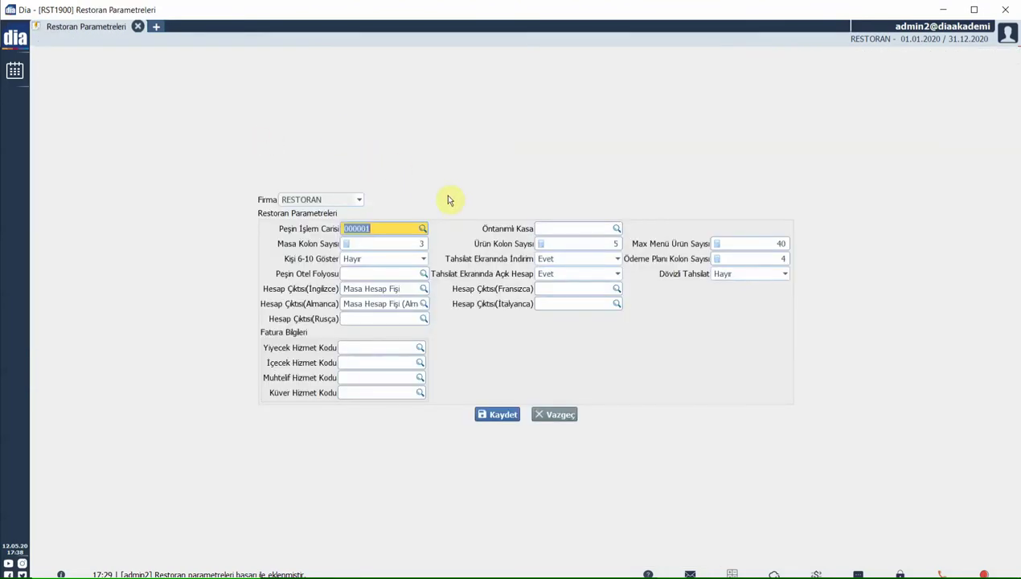
pyautogui.click(617, 228)
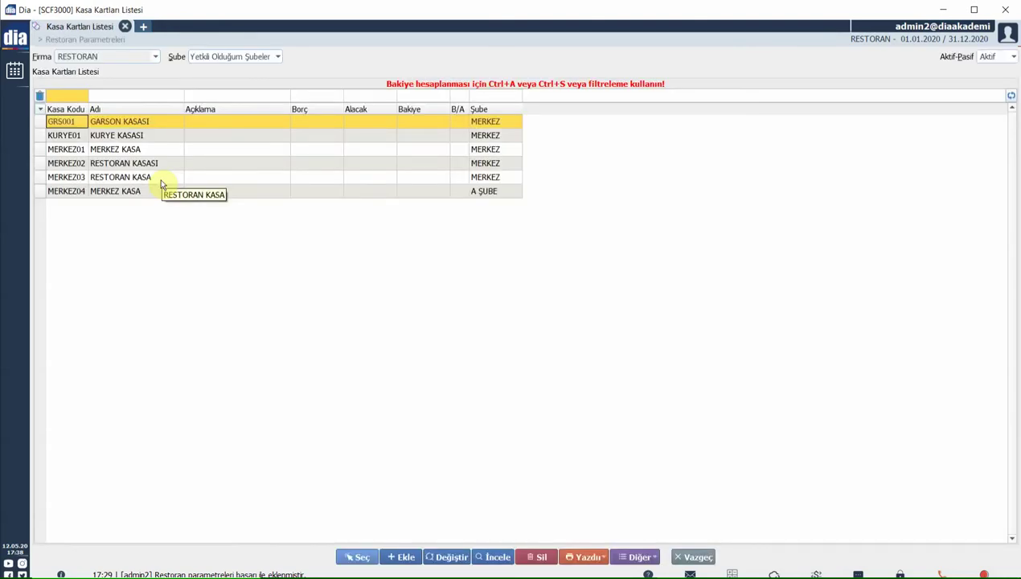
pyautogui.doubleClick(161, 178)
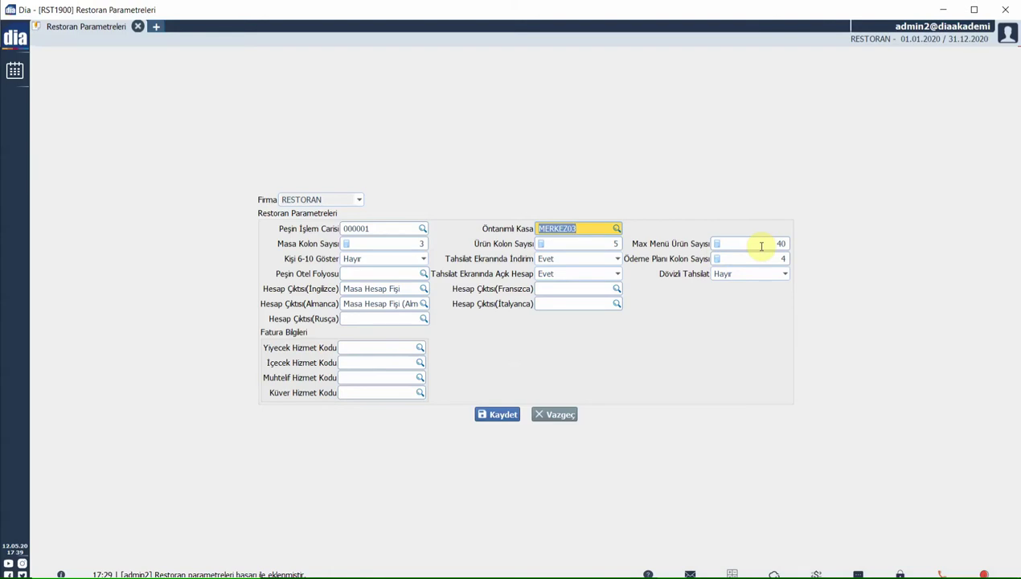
# Step: Examine the Kişi 6-10 Göster, Peşin Otel Folyosu, Tahsilat Ekranında Açık Hesap and Dövizli Tahsilat settings
pyautogui.click(410, 261)
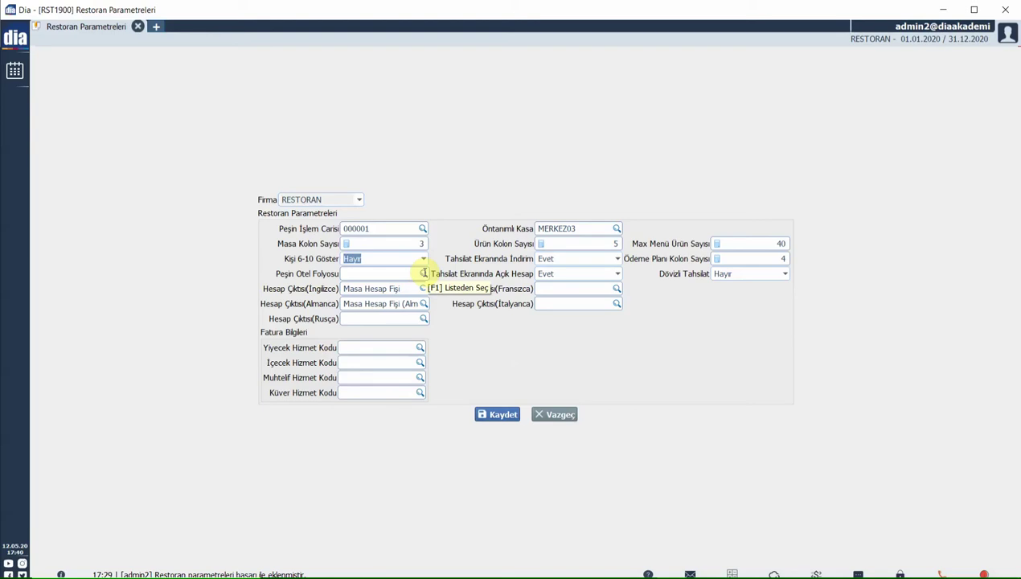
pyautogui.click(420, 273)
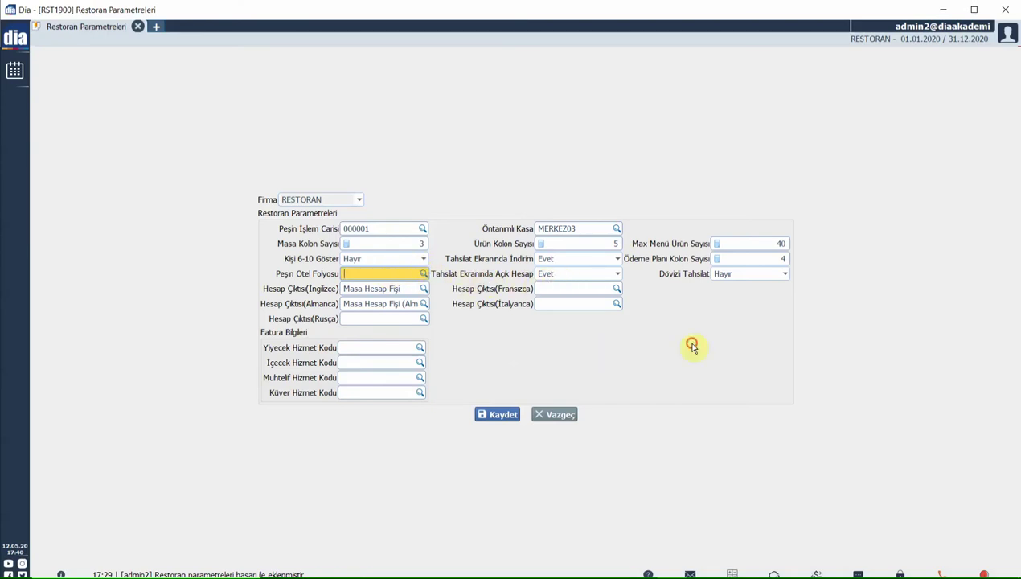
pyautogui.click(546, 274)
pyautogui.click(724, 273)
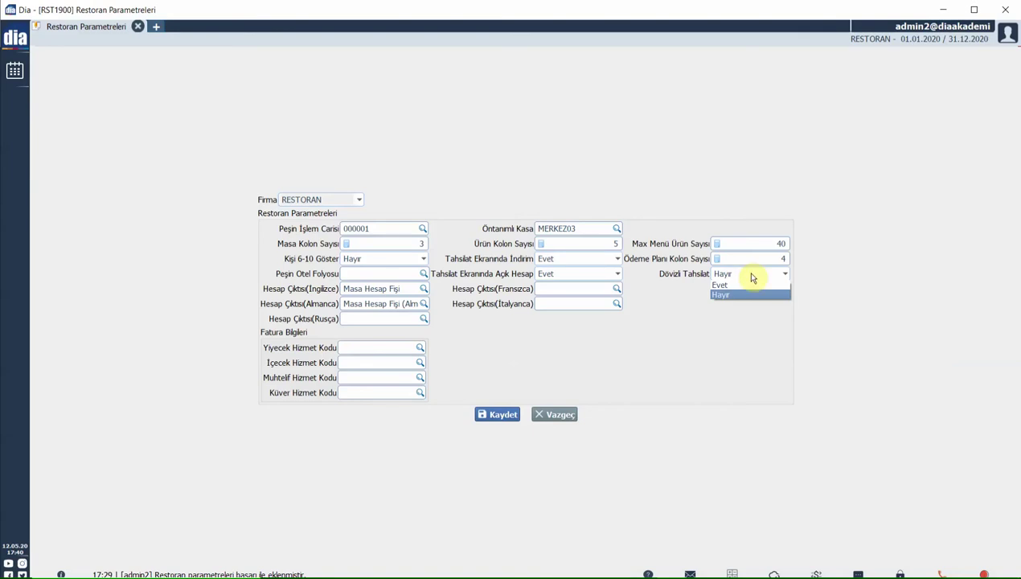
pyautogui.press('Return')
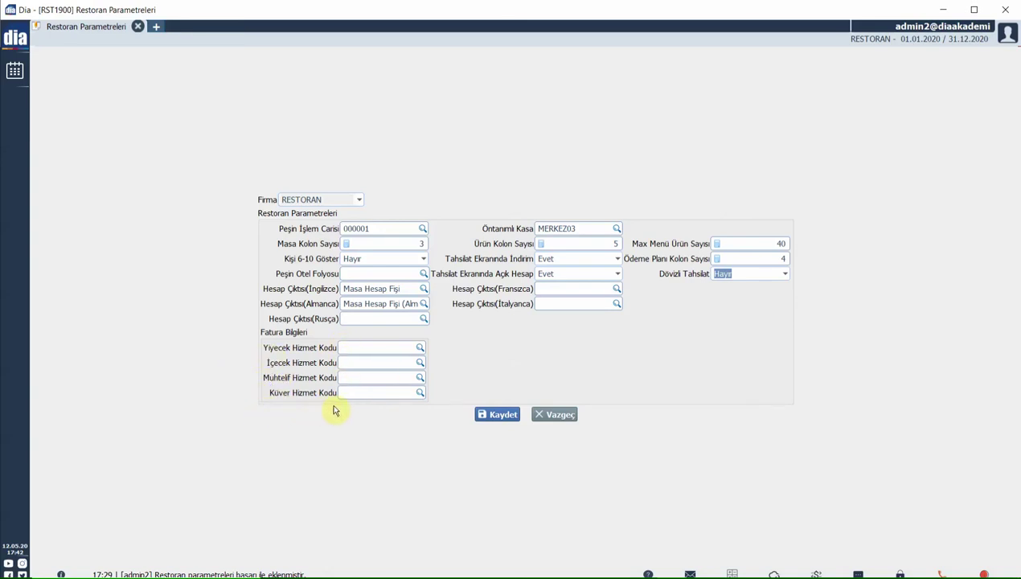
# Step: Start a new service card from the Yiyecek Hizmet Kodu service list and give it the description YİYECEK
pyautogui.click(352, 346)
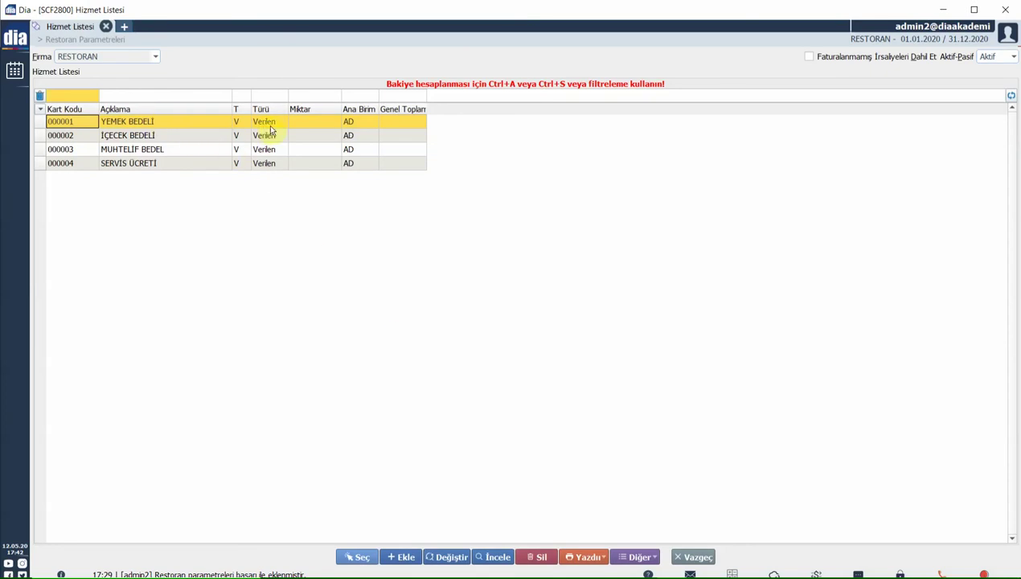
pyautogui.click(400, 556)
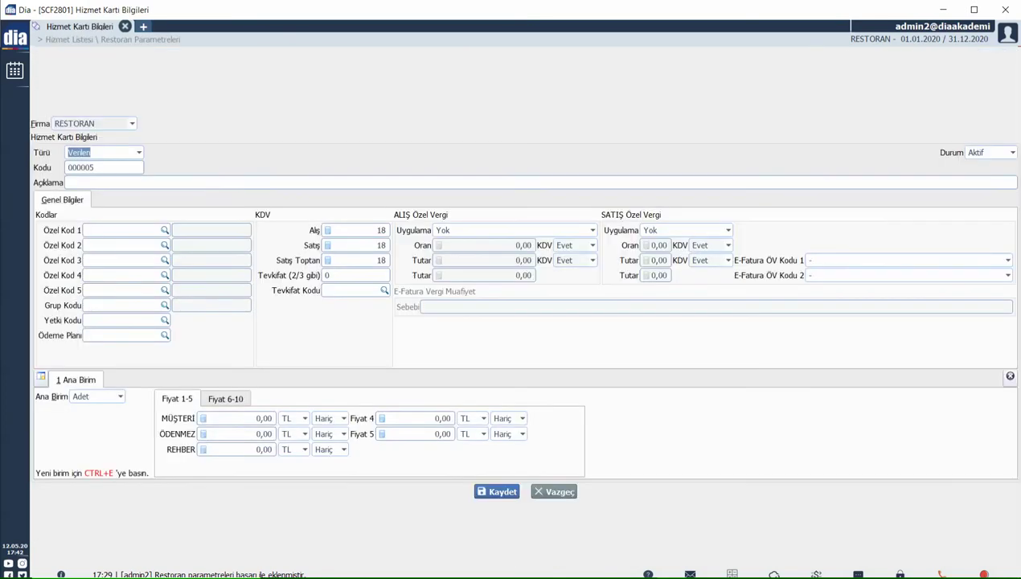
pyautogui.click(186, 183)
pyautogui.write('YİYECEK')
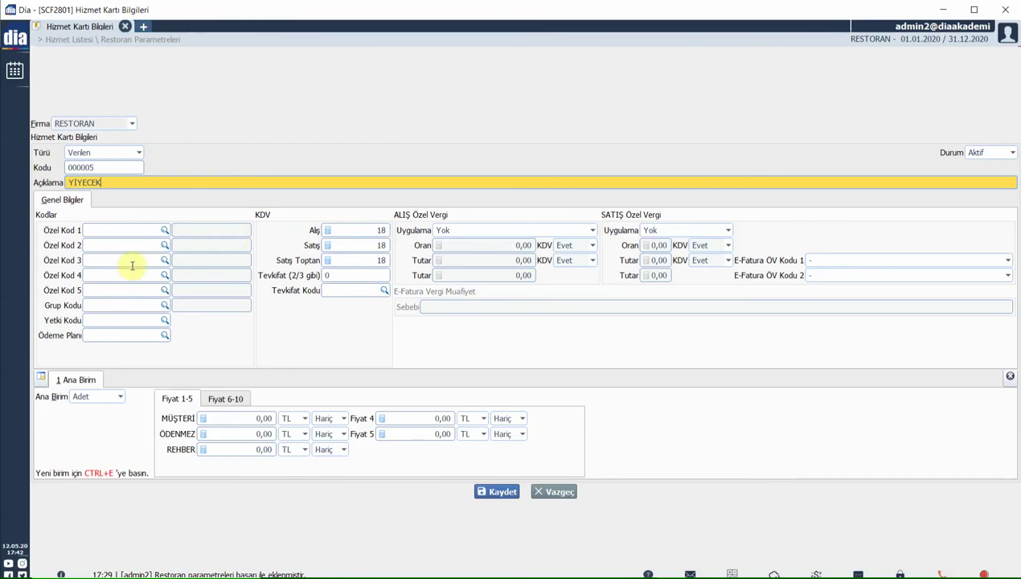
# Step: Set the YİYECEK card's Alış, Satış and Satış Toptan KDV rates to 8 and save the card
pyautogui.click(378, 232)
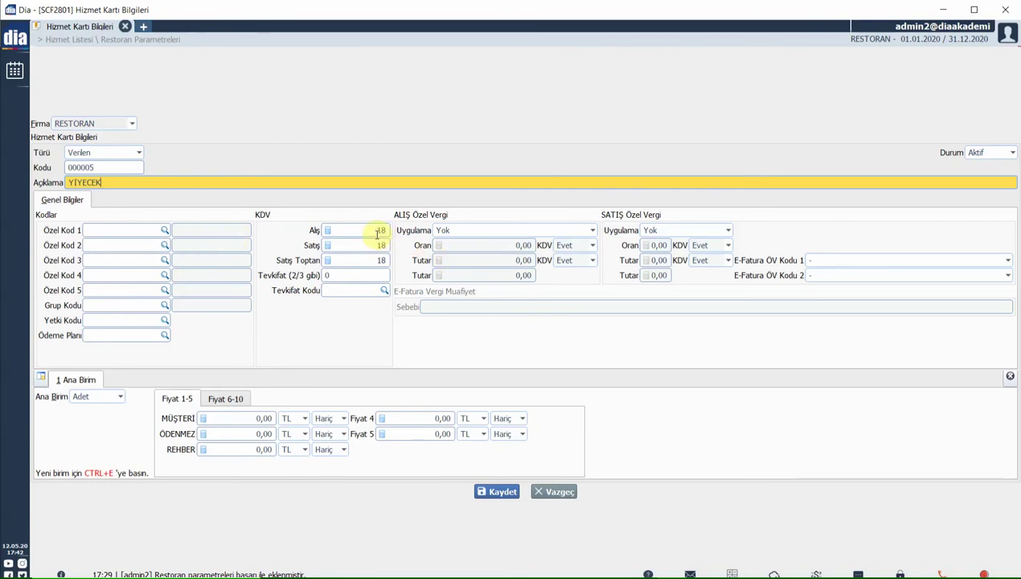
pyautogui.write('8')
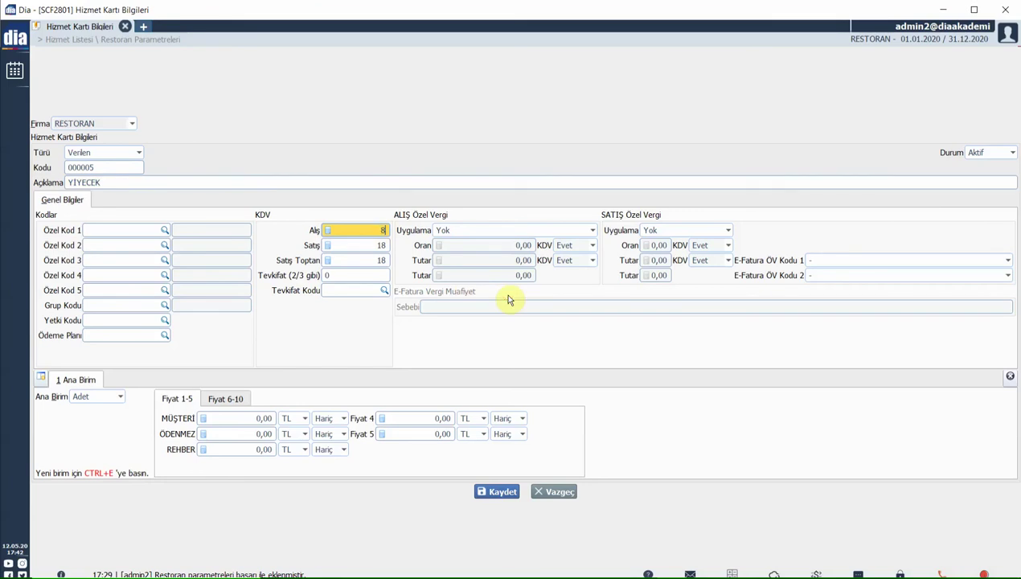
pyautogui.press('Tab')
pyautogui.write('8')
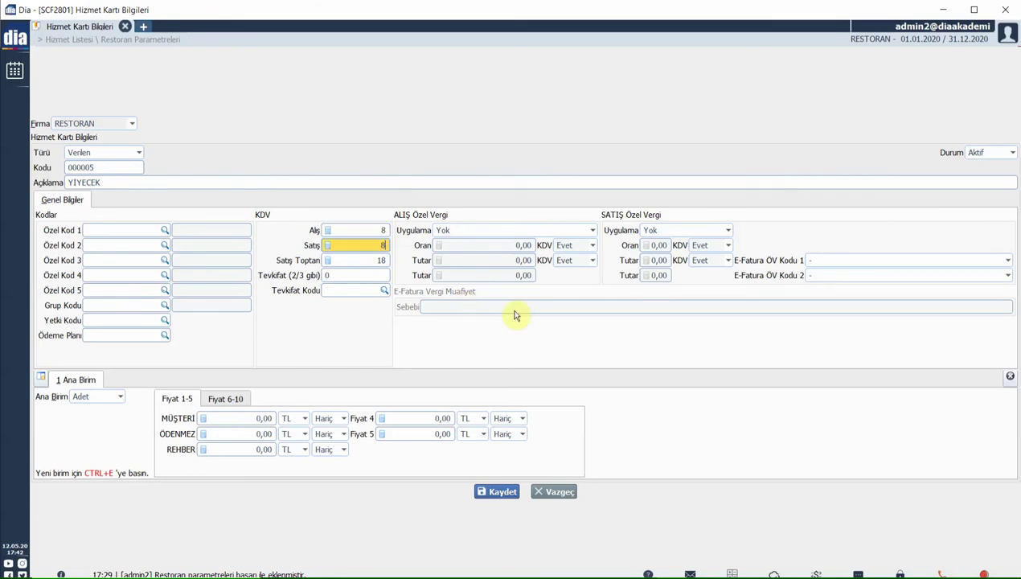
pyautogui.press('Tab')
pyautogui.write('8')
pyautogui.click(493, 494)
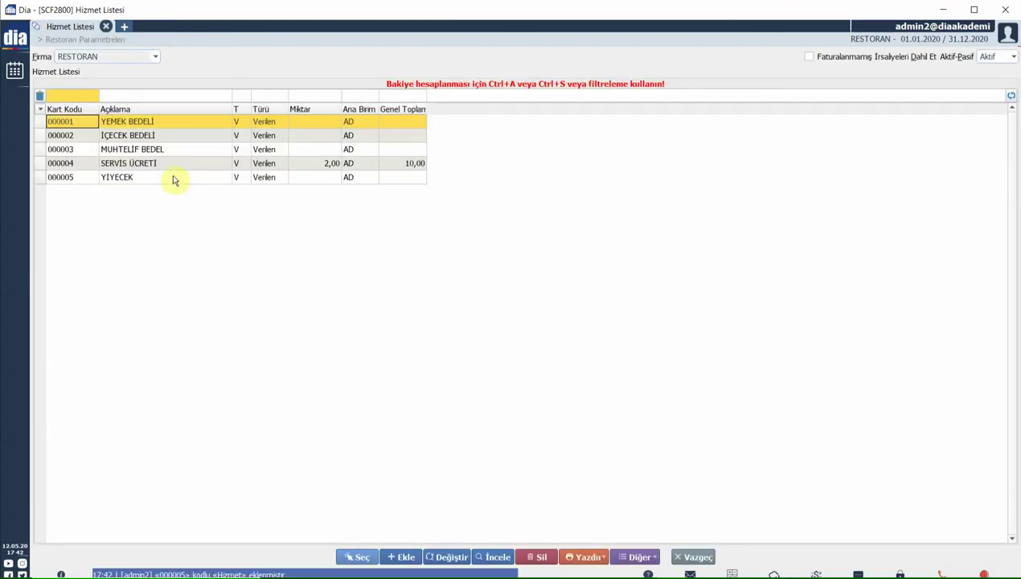
# Step: Assign the YİYECEK service as Yiyecek Hizmet Kodu and İÇECEK BEDELİ as İçecek Hizmet Kodu
pyautogui.doubleClick(175, 178)
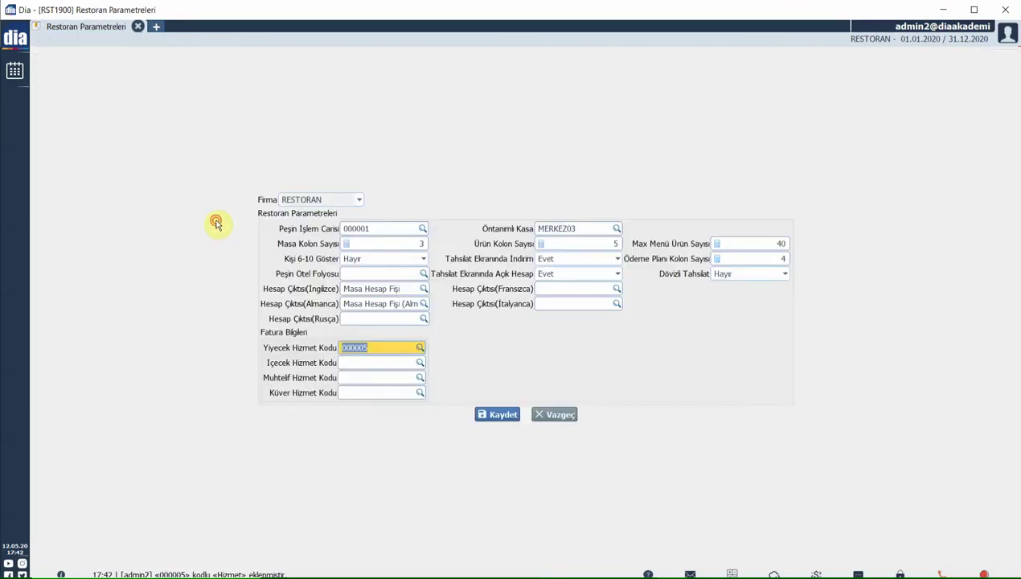
pyautogui.click(352, 362)
pyautogui.click(418, 363)
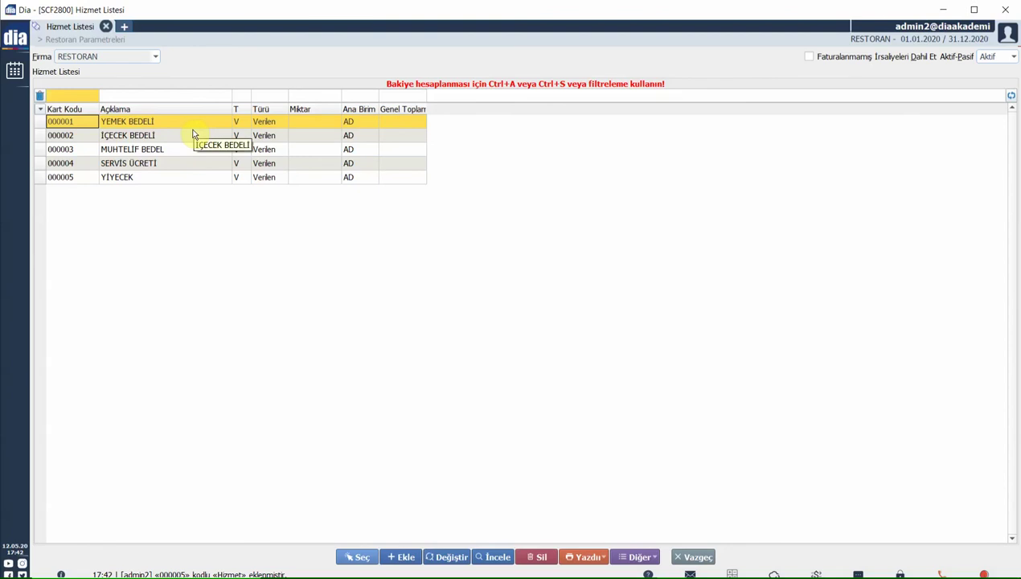
pyautogui.doubleClick(194, 135)
# Step: Assign MUHTELİF BEDEL as Muhtelif Hizmet Kodu and SERVİS ÜCRETİ as Küver Hizmet Kodu, and save the restaurant parameters
pyautogui.click(419, 377)
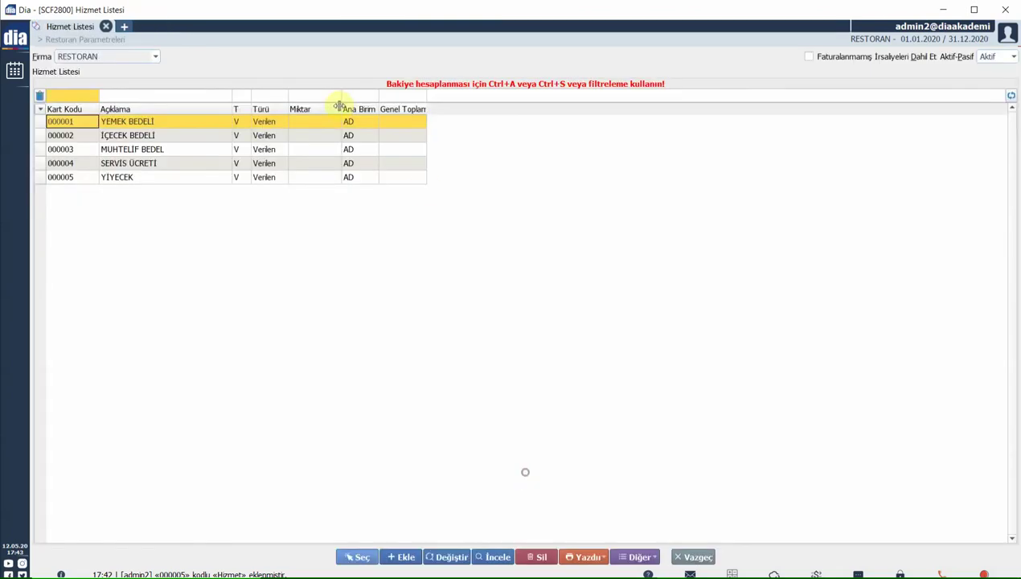
pyautogui.doubleClick(168, 155)
pyautogui.click(346, 392)
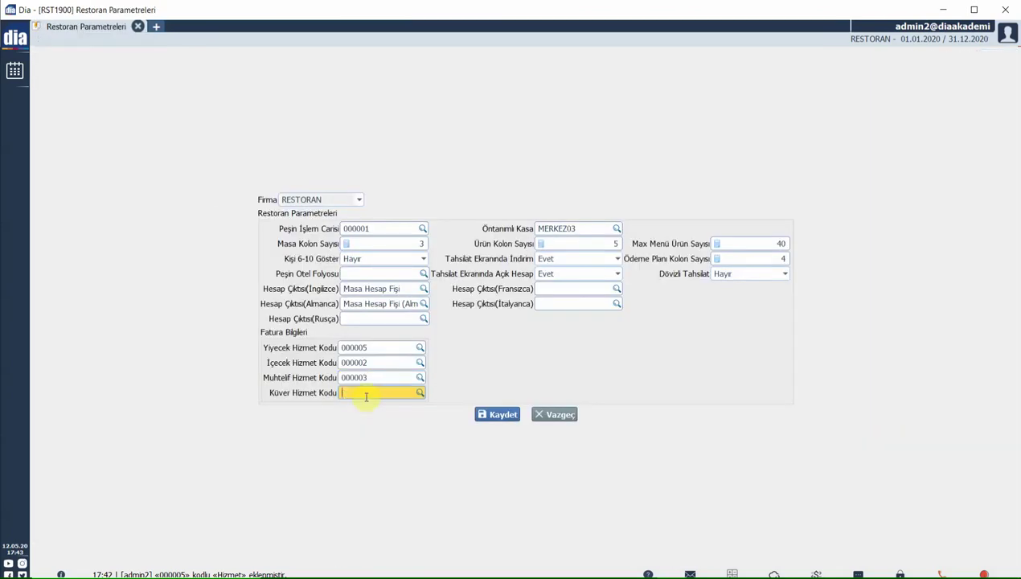
pyautogui.click(419, 392)
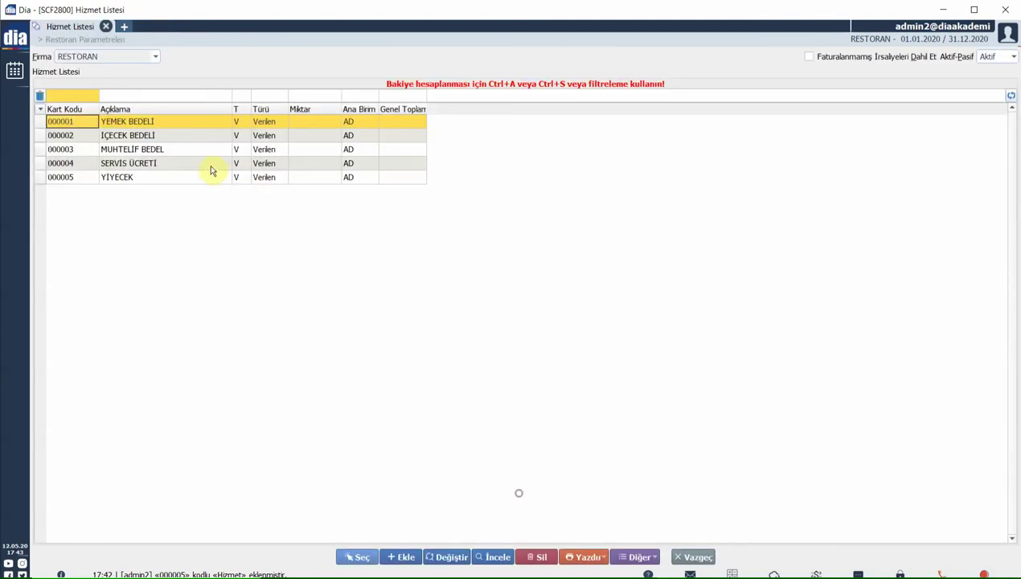
pyautogui.doubleClick(197, 164)
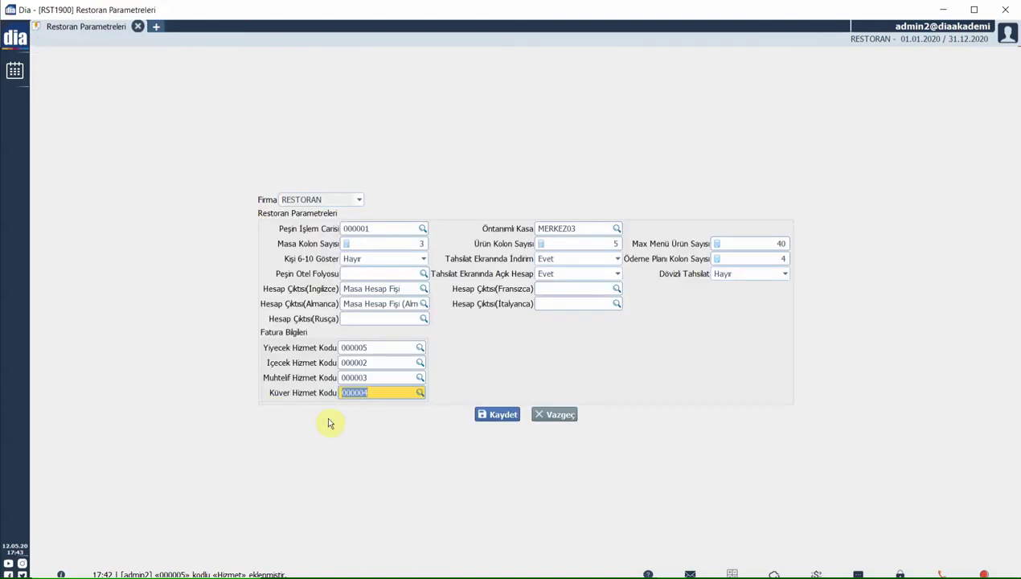
pyautogui.click(496, 414)
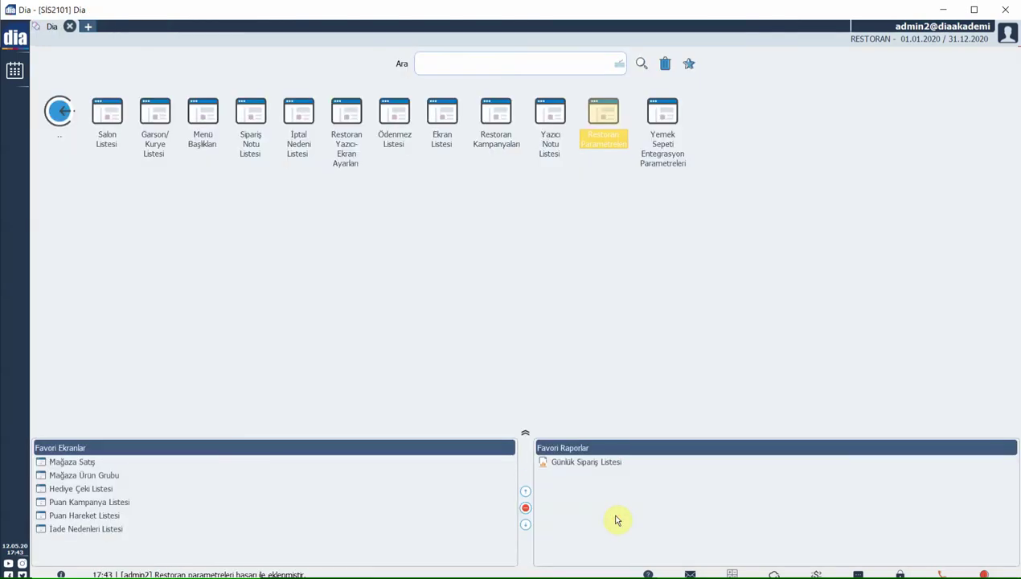